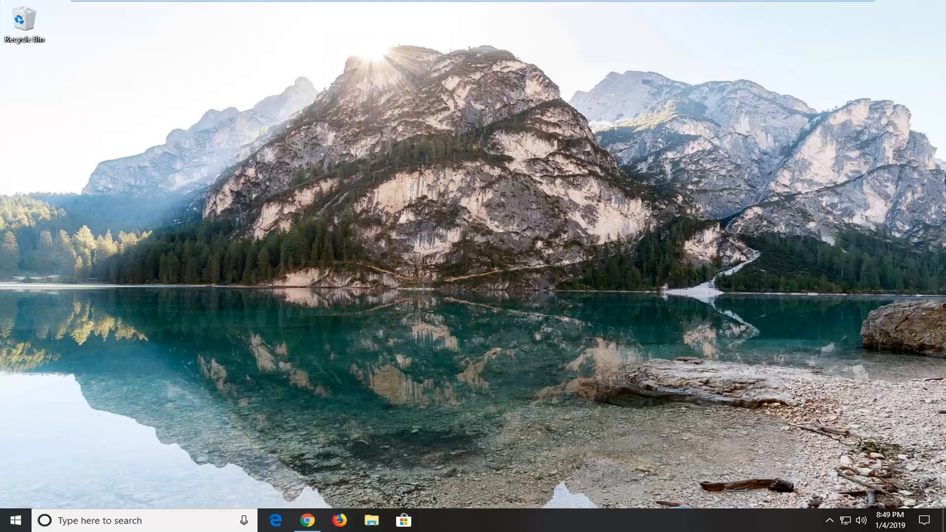
Step: Find and open Control Panel from a system search for "control panel"
{"action": "left_click", "coordinate": [15, 525]}
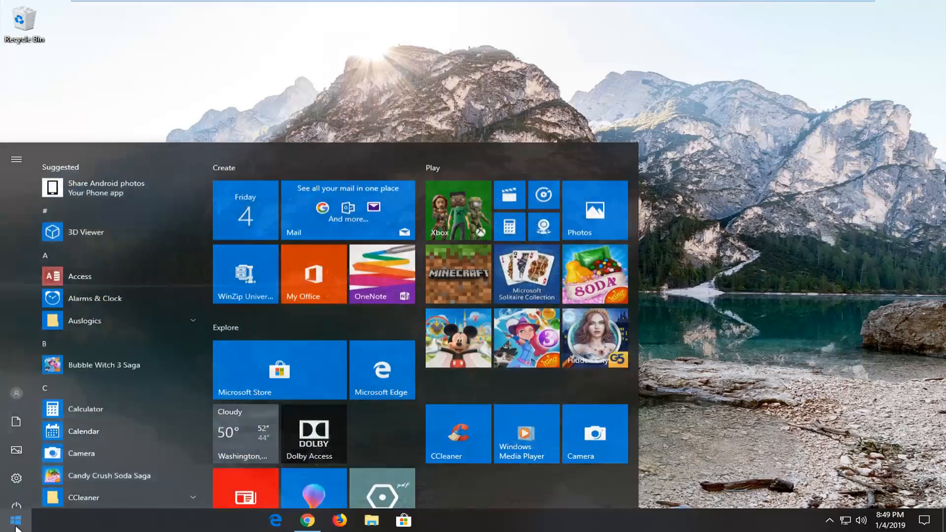
{"action": "type", "text": "control panel"}
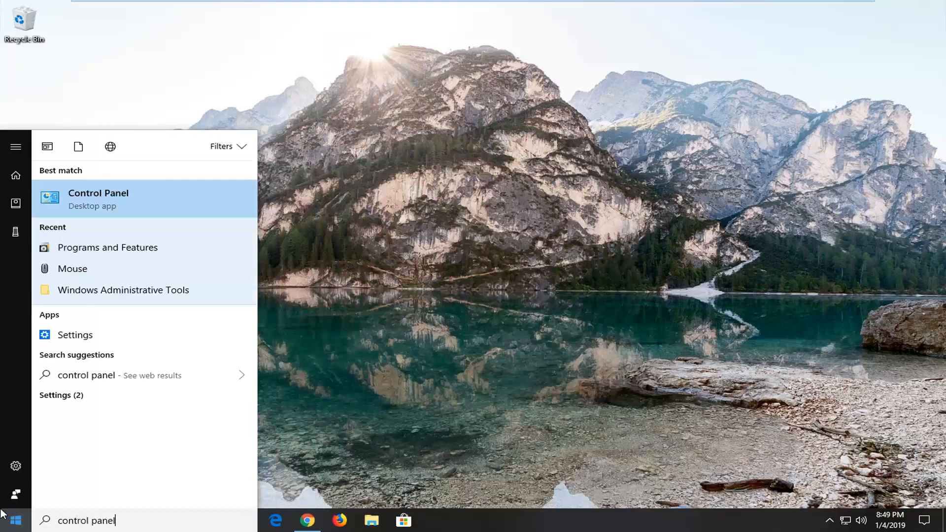
{"action": "left_click", "coordinate": [88, 197]}
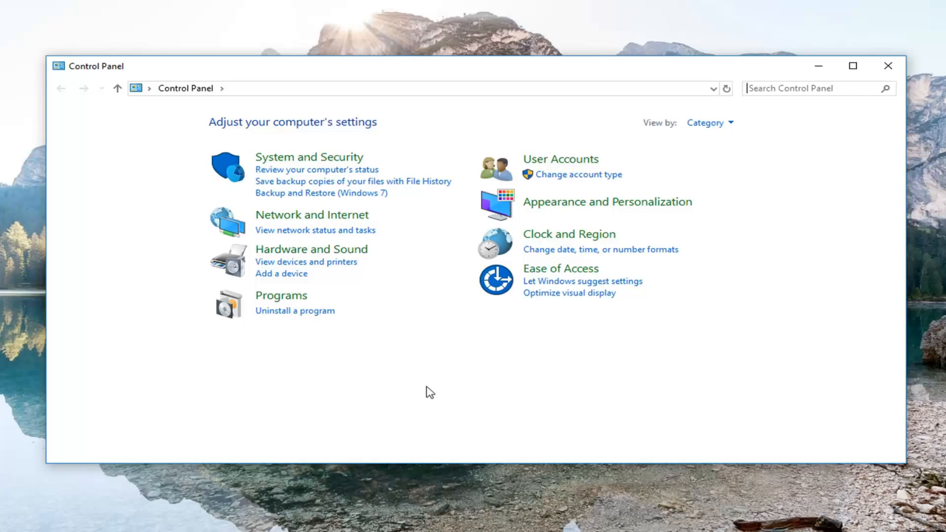
Step: Go to the advanced sharing settings of the Network and Sharing Center under Network and Internet
{"action": "left_click", "coordinate": [709, 127]}
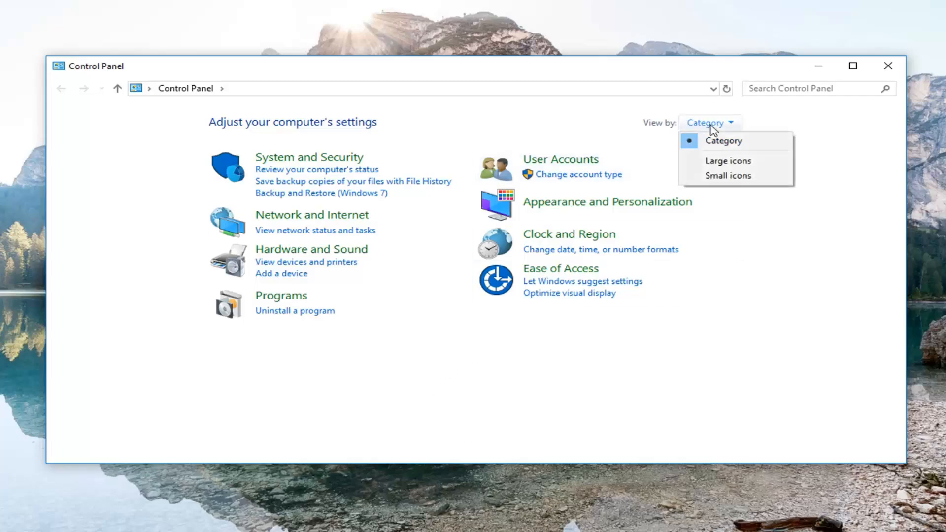
{"action": "left_click", "coordinate": [355, 213]}
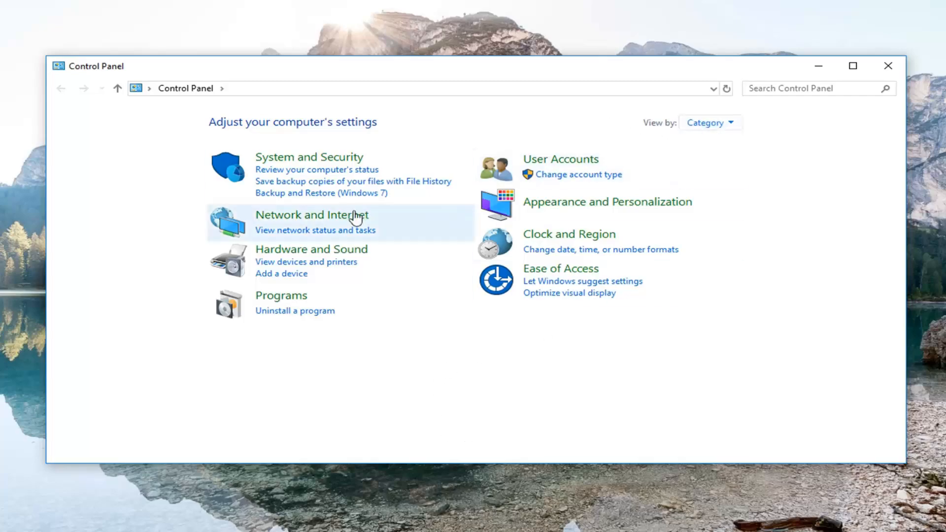
{"action": "left_click", "coordinate": [329, 221]}
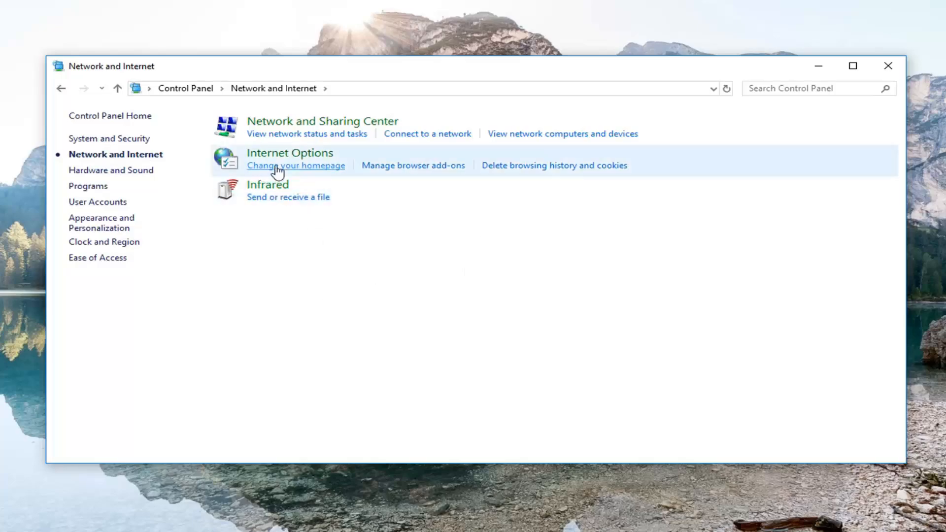
{"action": "left_click", "coordinate": [339, 127]}
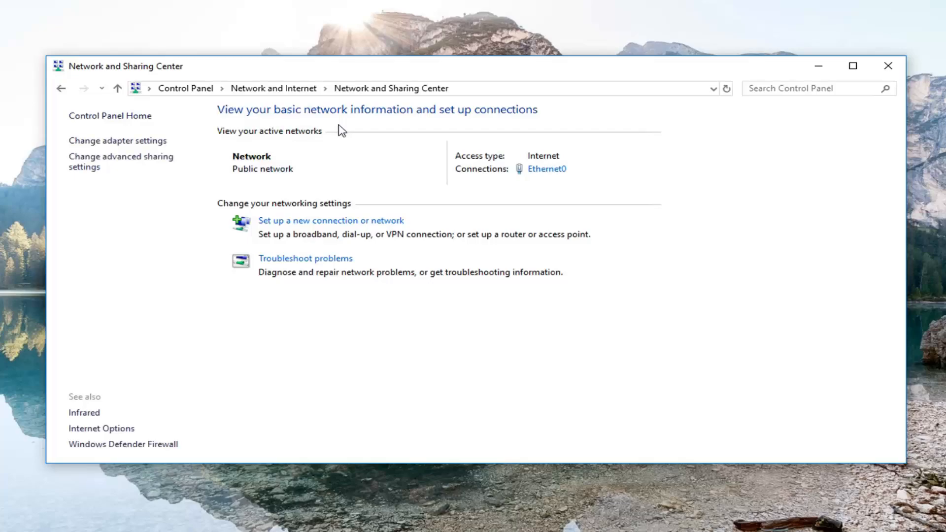
{"action": "left_click", "coordinate": [78, 169]}
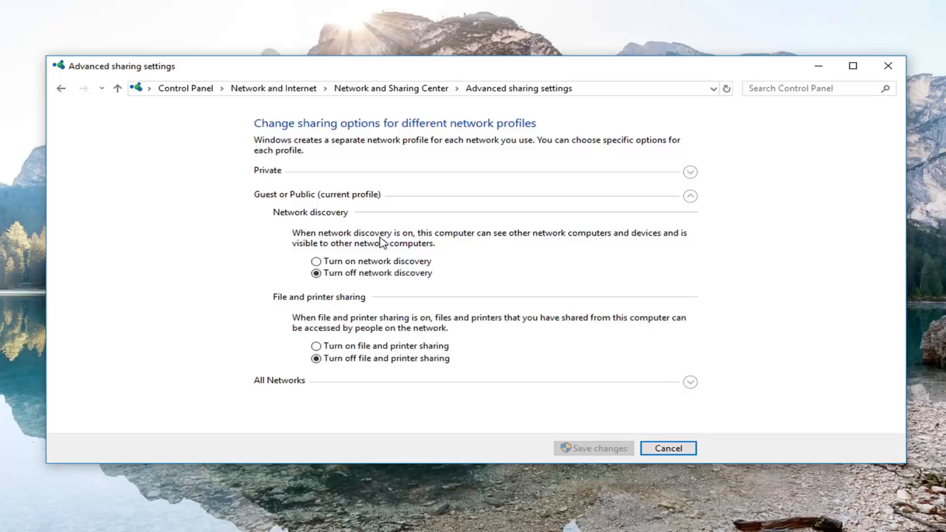
Step: Turn on network discovery and file and printer sharing for the Guest or Public profile, save the changes and close the window
{"action": "left_click", "coordinate": [316, 261]}
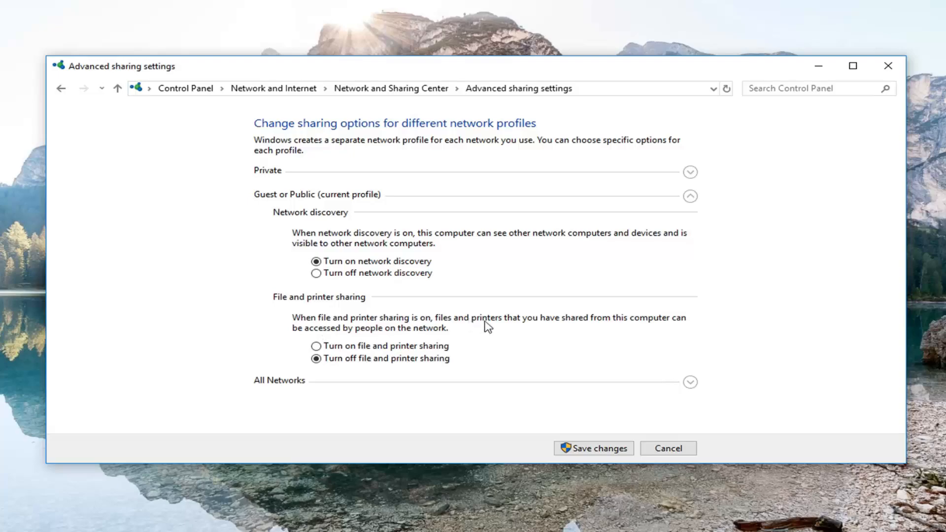
{"action": "left_click", "coordinate": [321, 349]}
{"action": "left_click", "coordinate": [585, 450]}
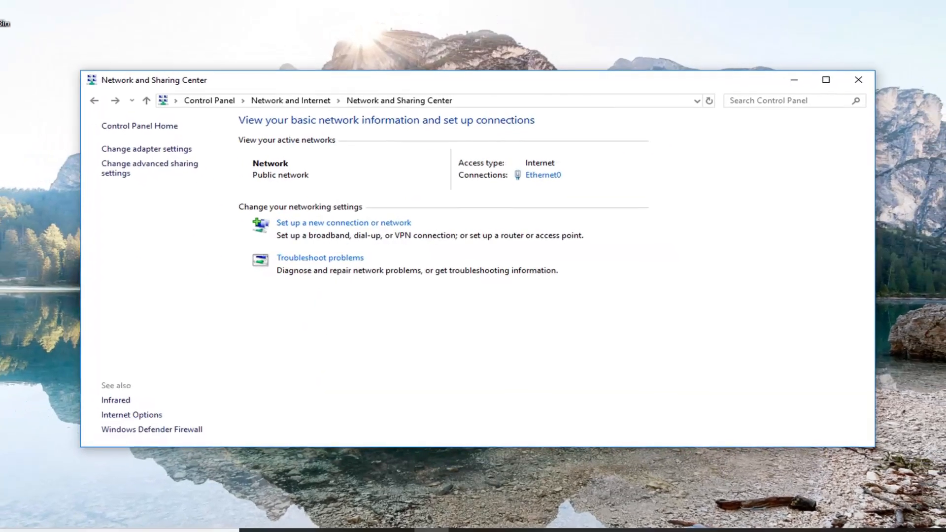
{"action": "left_click", "coordinate": [846, 86]}
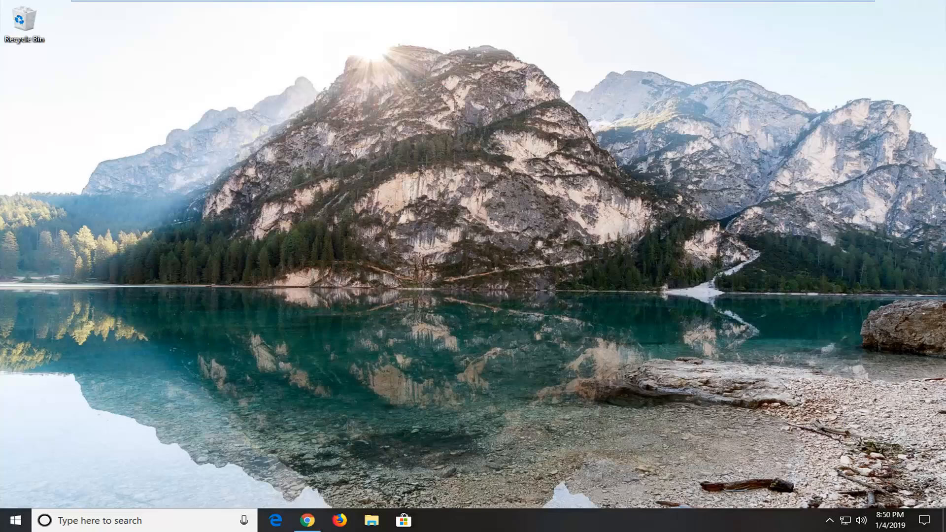
Step: Search the system for "services" and open the Services desktop app
{"action": "left_click", "coordinate": [12, 524]}
{"action": "type", "text": "s"}
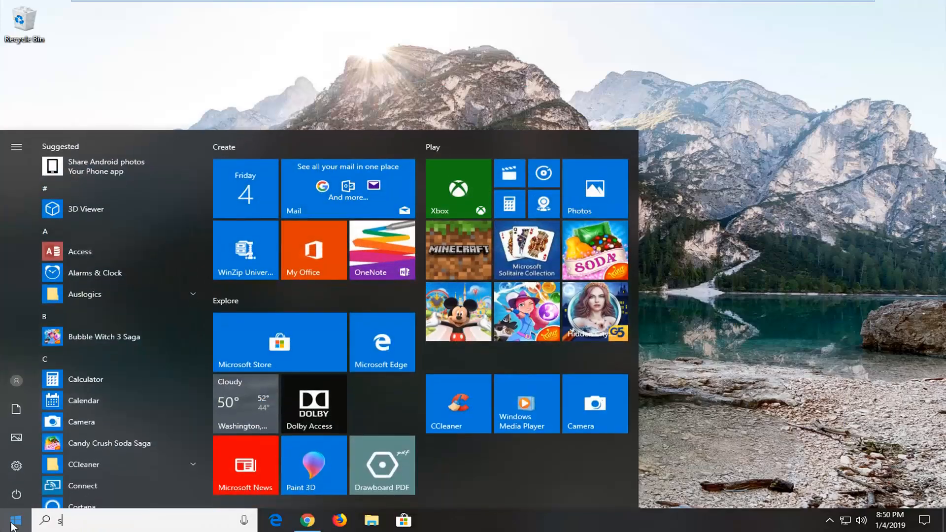
{"action": "type", "text": "ervice"}
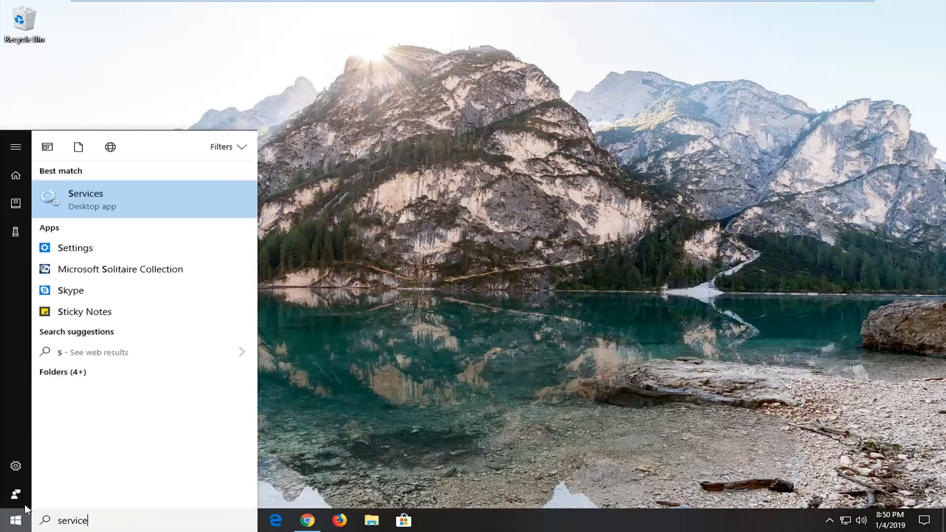
{"action": "type", "text": "s"}
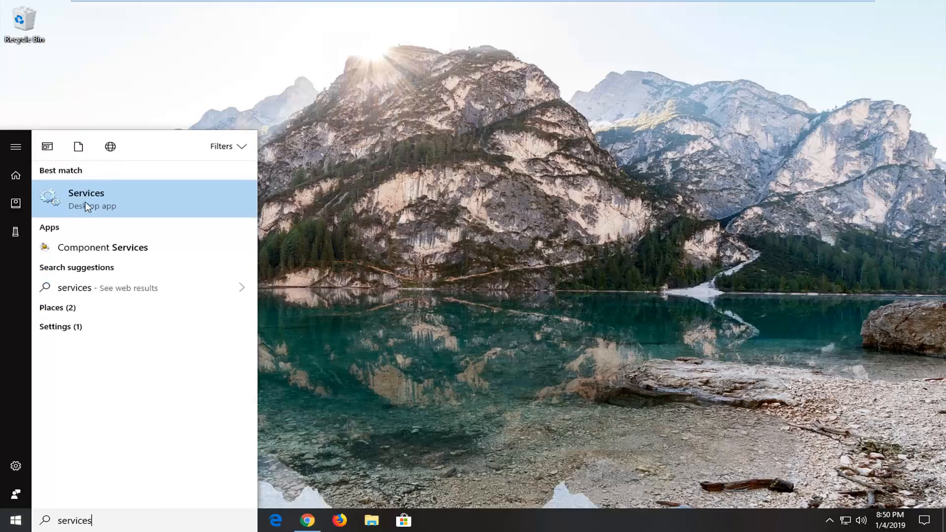
{"action": "left_click", "coordinate": [86, 206]}
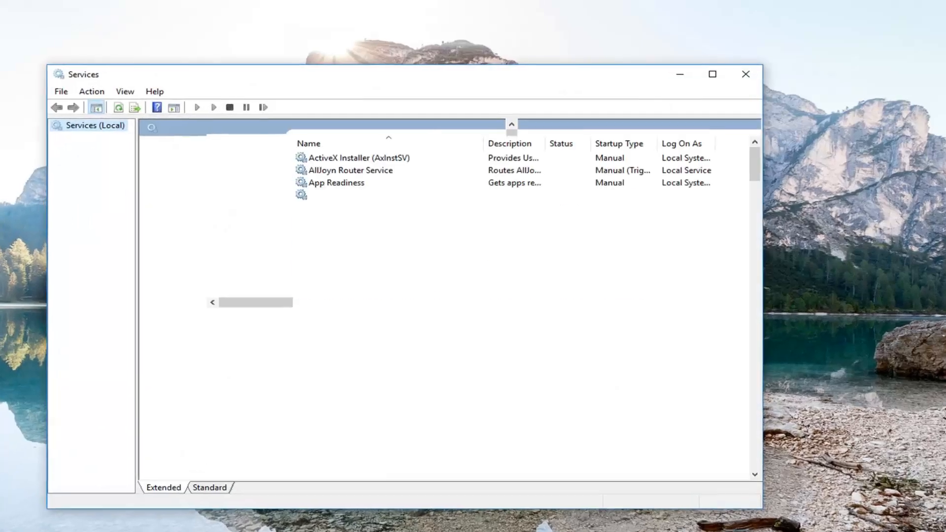
{"action": "left_click_drag", "start_coordinate": [325, 79], "coordinate": [384, 61]}
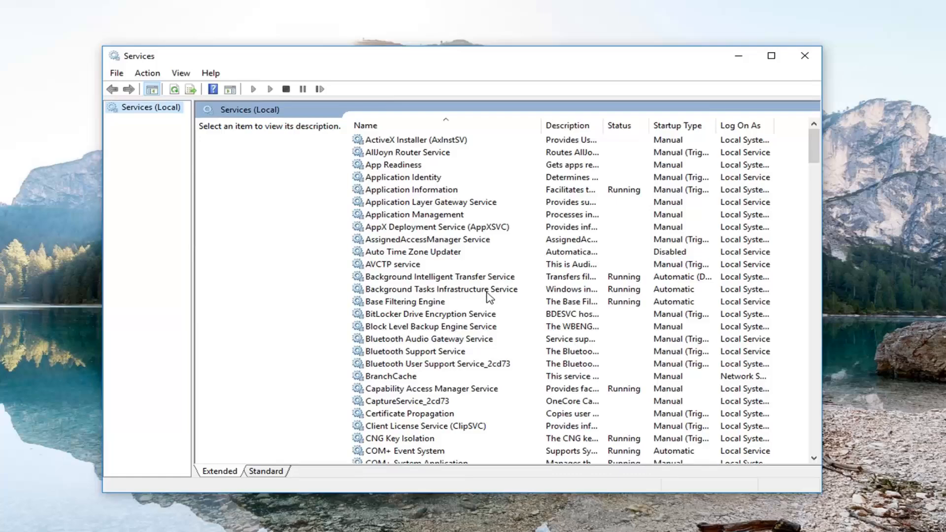
Step: Set the SSDP Discovery service's startup type to Automatic and apply the change
{"action": "scroll", "coordinate": [498, 377], "scroll_direction": "down", "scroll_amount": 11}
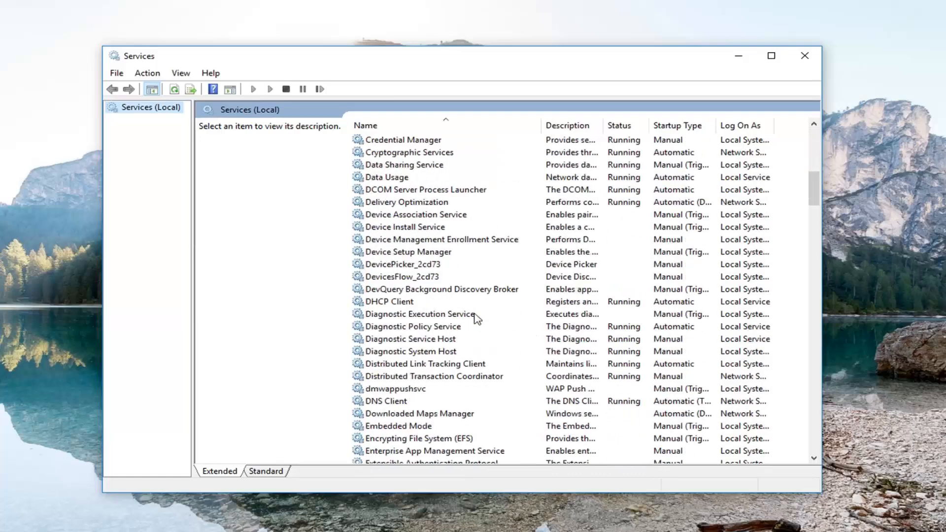
{"action": "scroll", "coordinate": [476, 318], "scroll_direction": "down", "scroll_amount": 20}
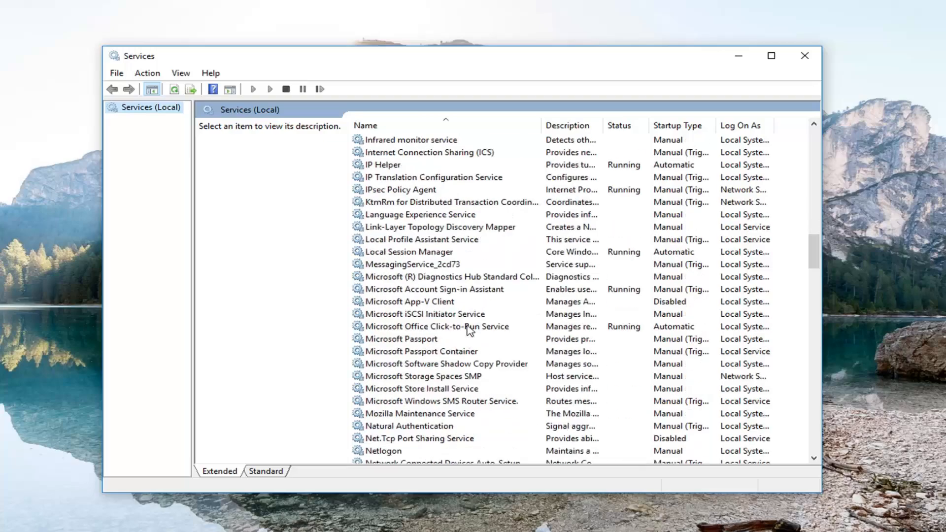
{"action": "scroll", "coordinate": [468, 330], "scroll_direction": "down", "scroll_amount": 13}
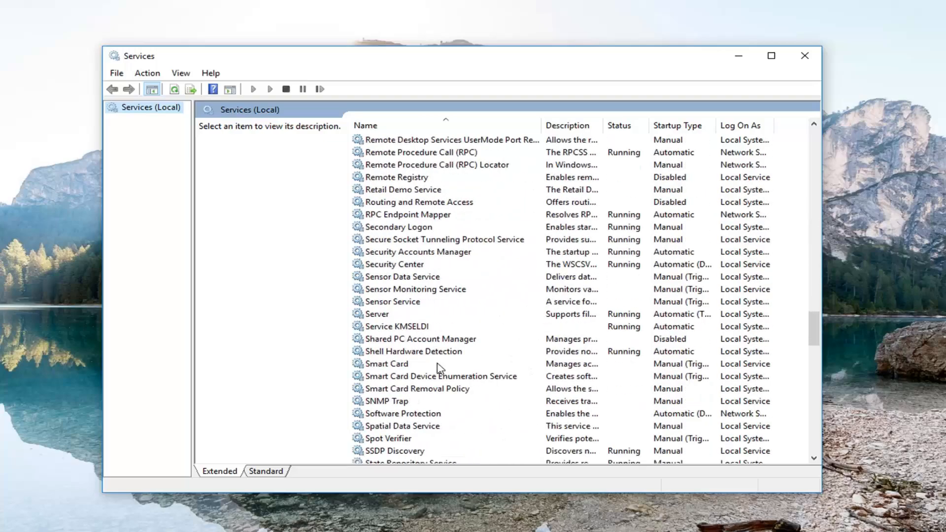
{"action": "scroll", "coordinate": [397, 421], "scroll_direction": "down", "scroll_amount": 1}
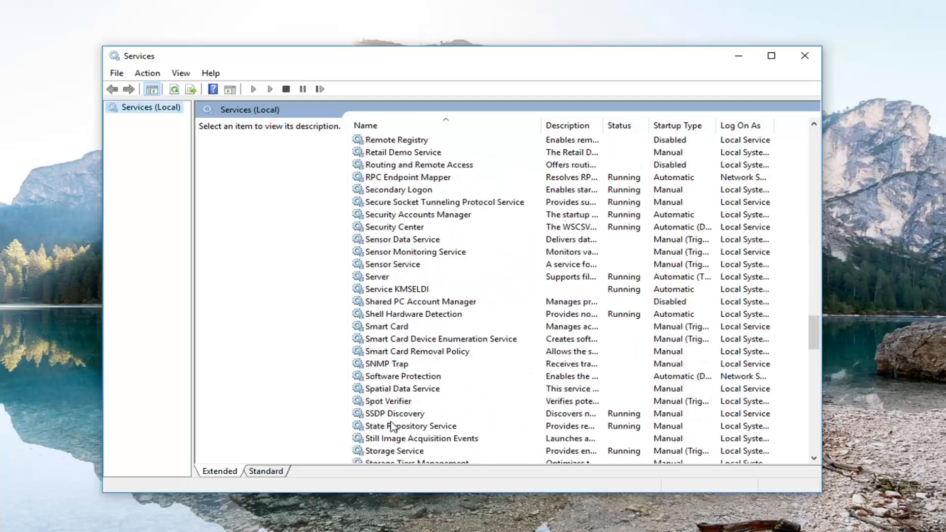
{"action": "left_click", "coordinate": [390, 416]}
{"action": "double_click", "coordinate": [390, 416]}
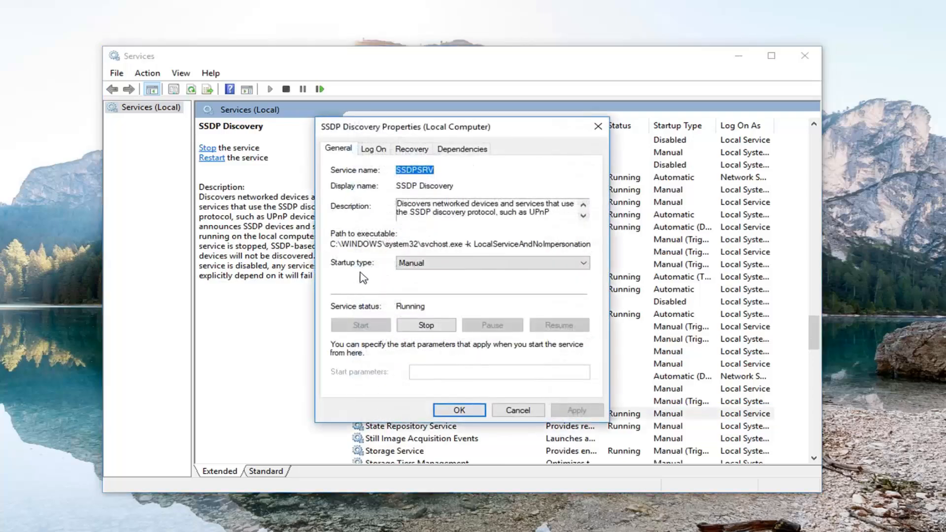
{"action": "left_click", "coordinate": [434, 270]}
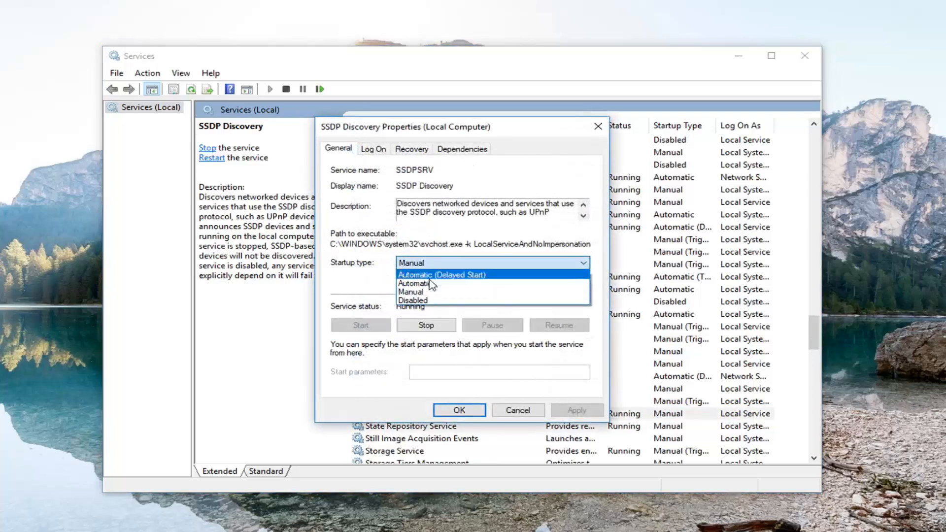
{"action": "left_click", "coordinate": [409, 281]}
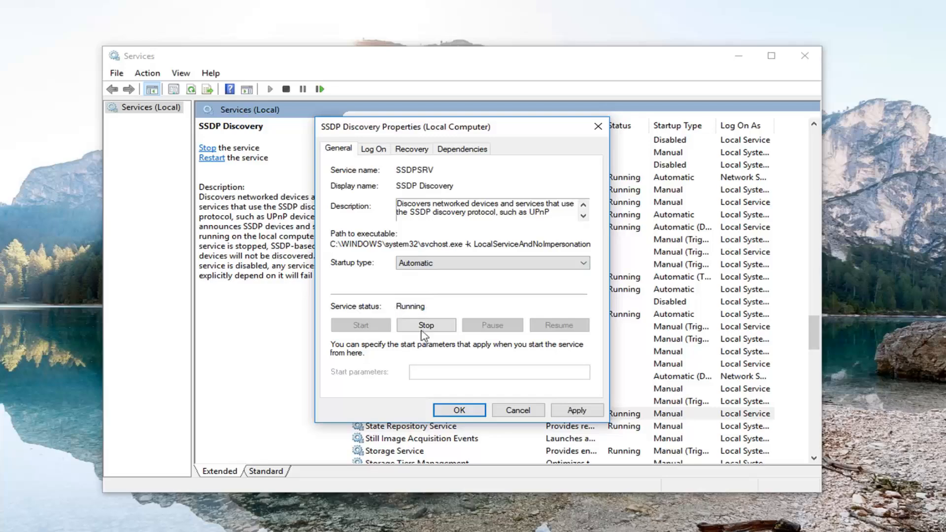
{"action": "left_click", "coordinate": [576, 411]}
{"action": "left_click", "coordinate": [460, 411]}
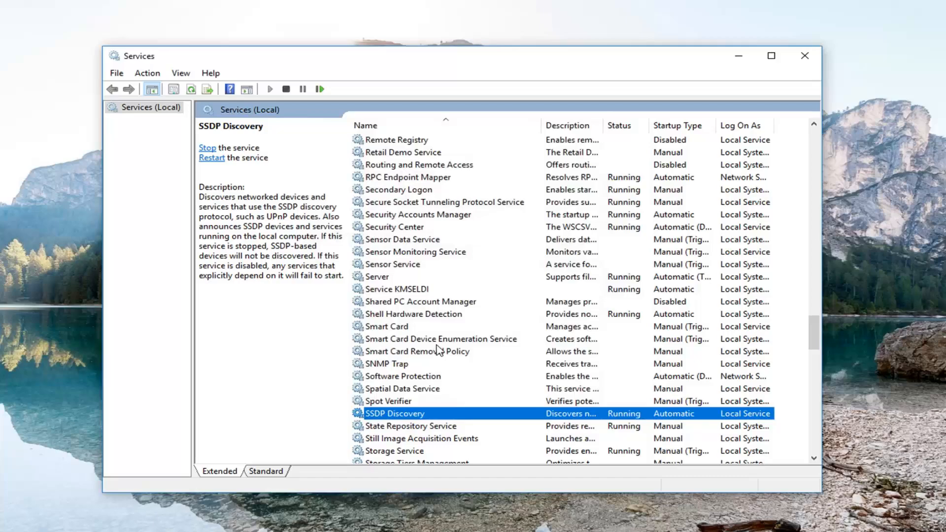
Step: Set the UPnP Device Host service's startup type to Automatic, start the service and apply the change
{"action": "scroll", "coordinate": [472, 320], "scroll_direction": "down", "scroll_amount": 7}
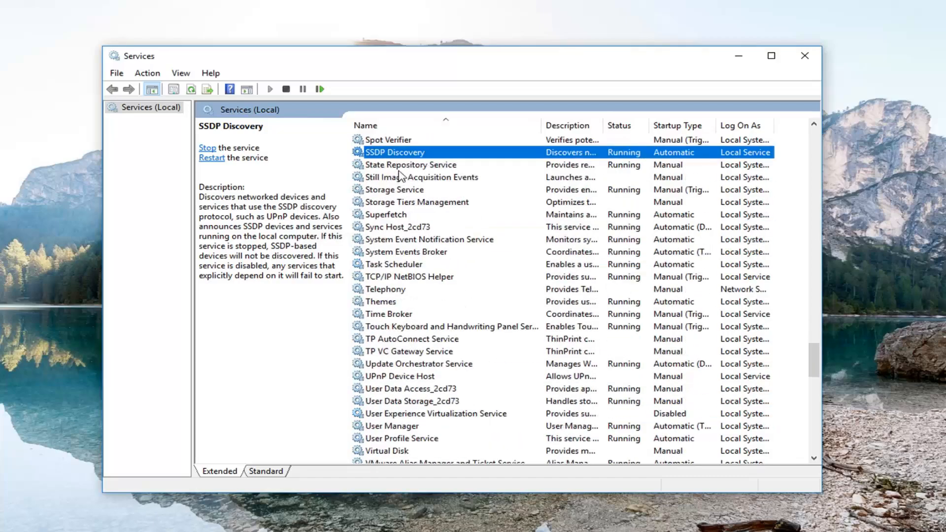
{"action": "left_click", "coordinate": [396, 377]}
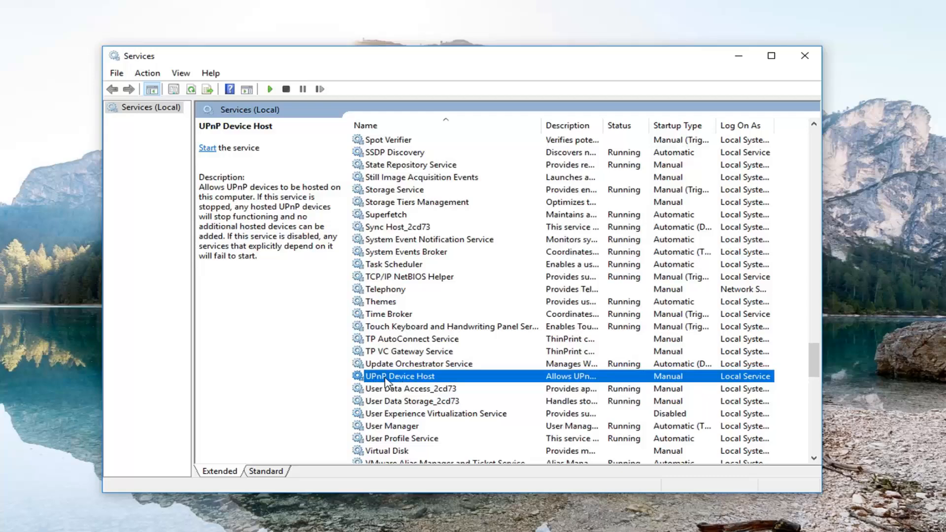
{"action": "double_click", "coordinate": [386, 380]}
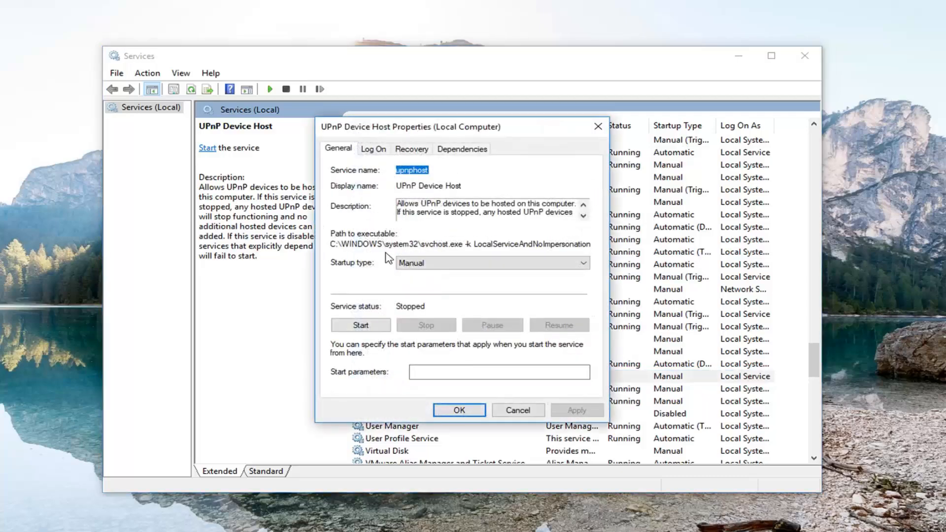
{"action": "left_click", "coordinate": [412, 264]}
{"action": "left_click", "coordinate": [412, 282]}
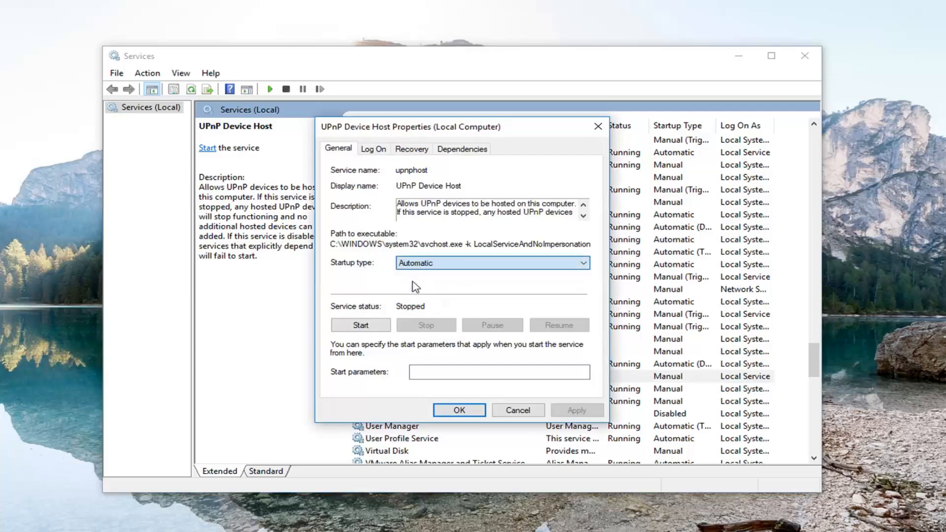
{"action": "left_click", "coordinate": [358, 328]}
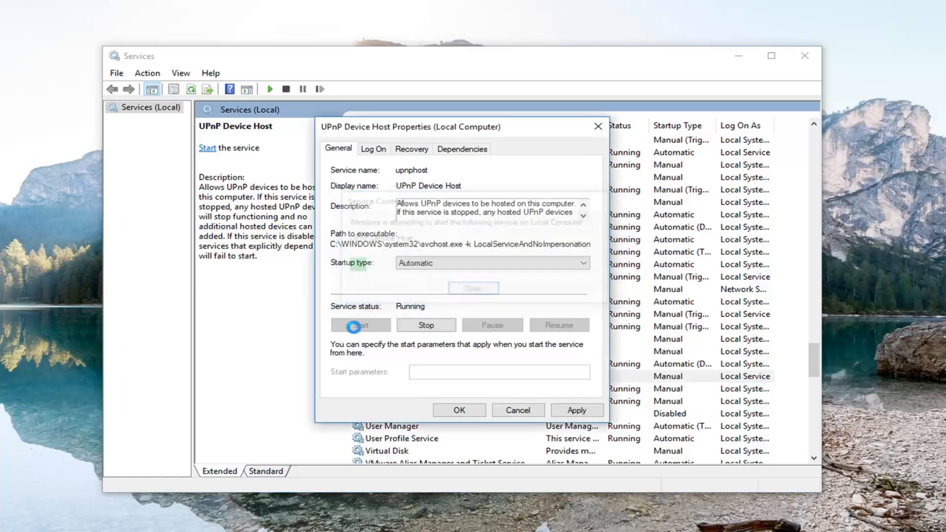
{"action": "left_click", "coordinate": [574, 410]}
{"action": "left_click", "coordinate": [452, 413]}
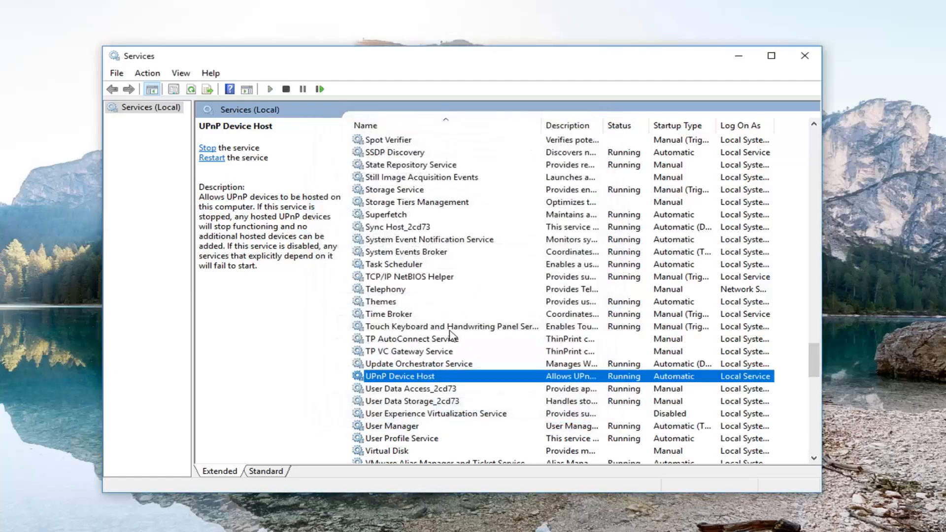
Step: Set the Function Discovery Provider Host service's startup type to Automatic, start the service and apply the change
{"action": "scroll", "coordinate": [453, 336], "scroll_direction": "up", "scroll_amount": 20}
{"action": "scroll", "coordinate": [458, 335], "scroll_direction": "up", "scroll_amount": 11}
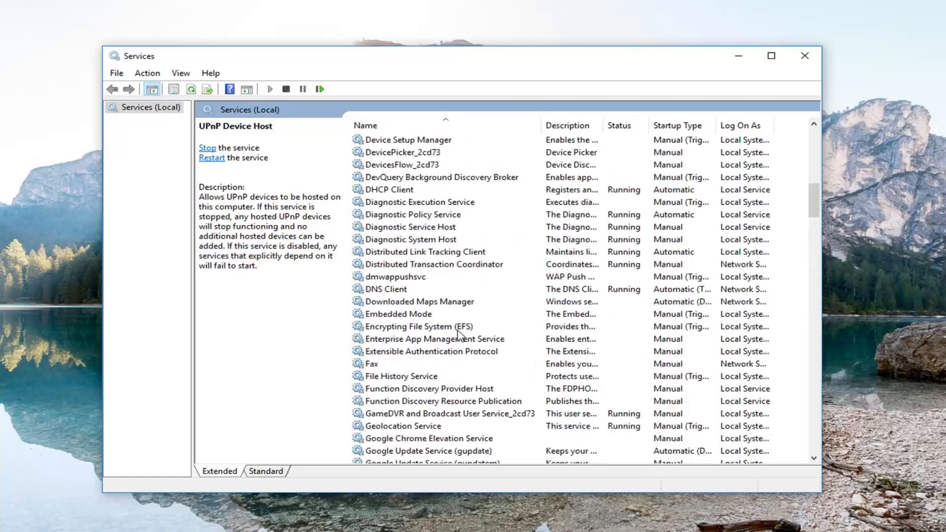
{"action": "scroll", "coordinate": [459, 338], "scroll_direction": "down", "scroll_amount": 3}
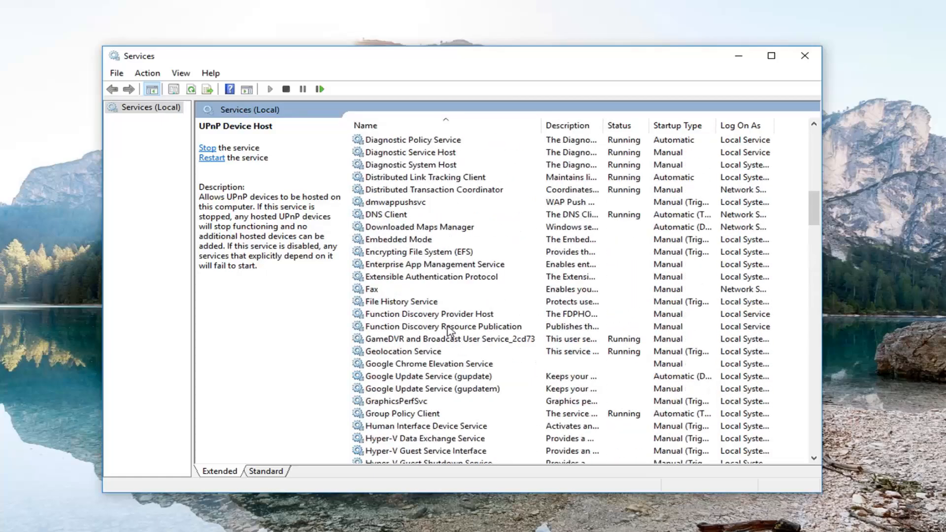
{"action": "scroll", "coordinate": [427, 327], "scroll_direction": "down", "scroll_amount": 2}
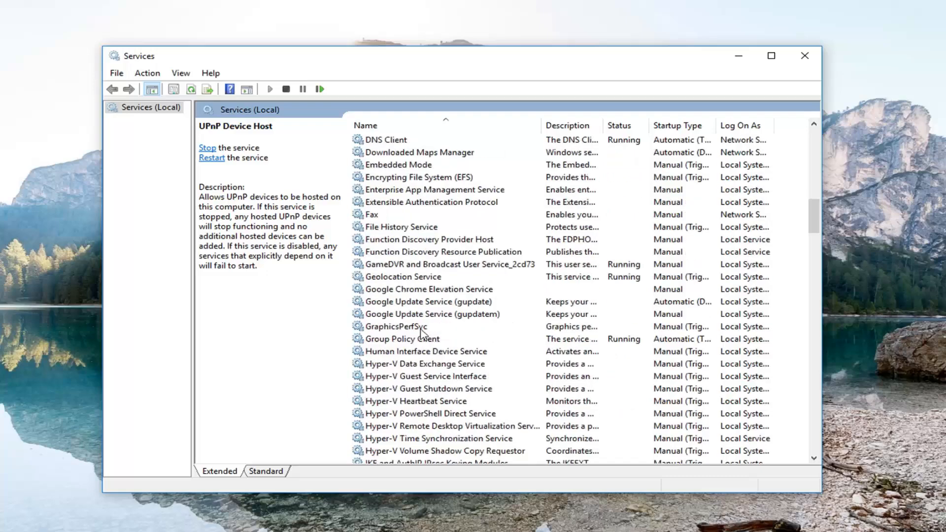
{"action": "scroll", "coordinate": [423, 331], "scroll_direction": "up", "scroll_amount": 2}
{"action": "double_click", "coordinate": [401, 319]}
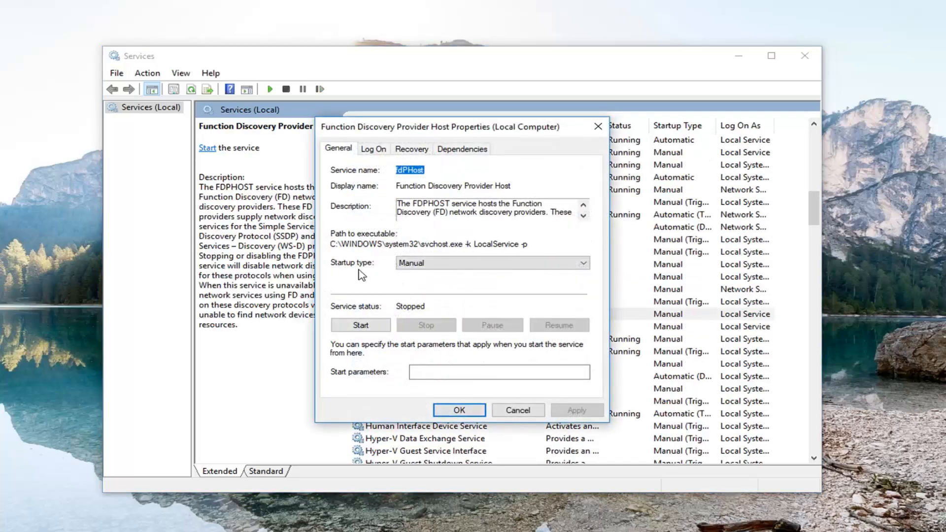
{"action": "left_click", "coordinate": [419, 264]}
{"action": "left_click", "coordinate": [415, 284]}
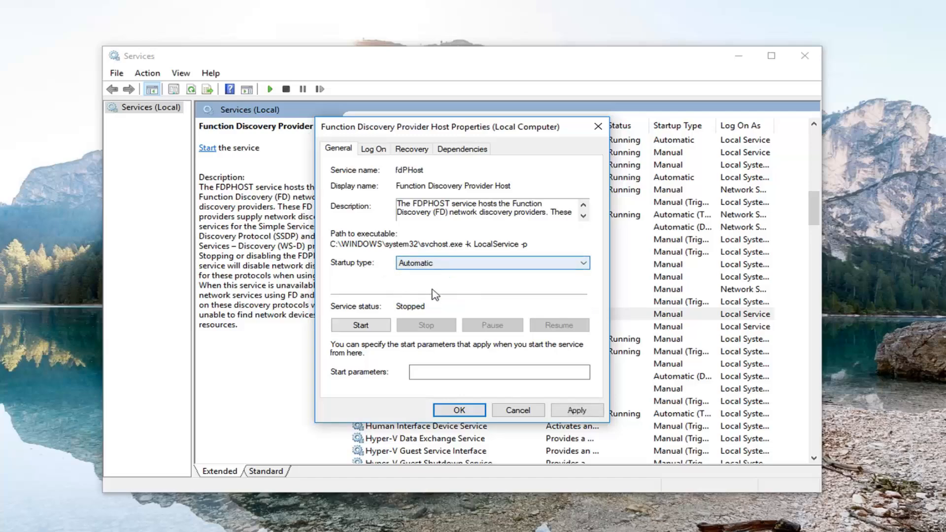
{"action": "left_click", "coordinate": [360, 326]}
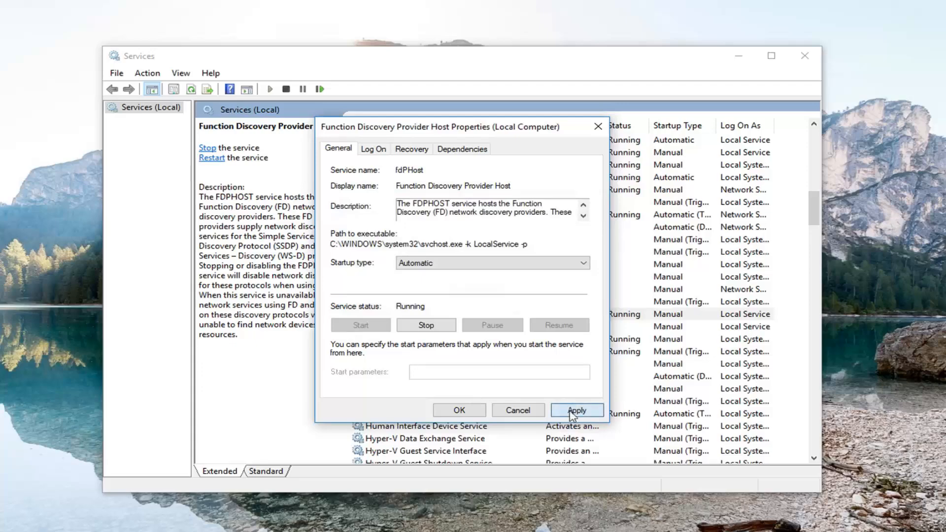
{"action": "left_click", "coordinate": [458, 410]}
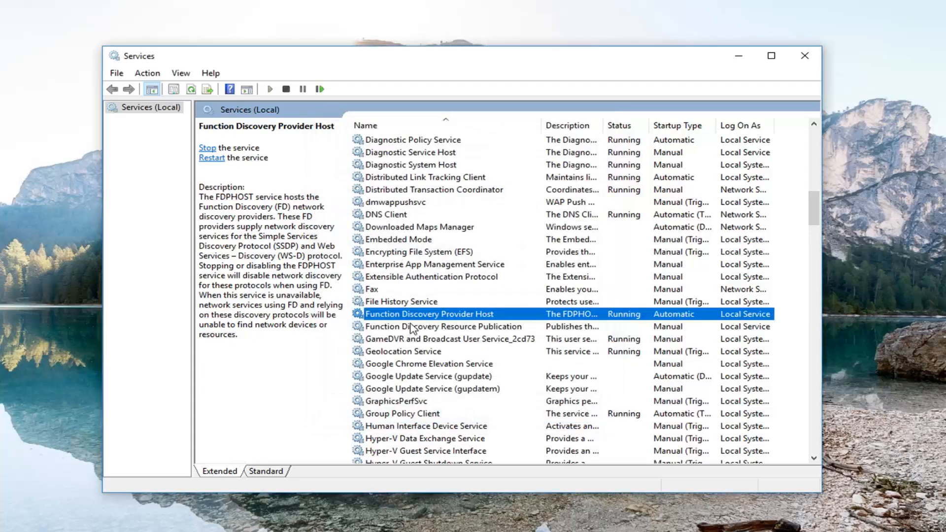
Step: Set the Function Discovery Resource Publication service's startup type to Automatic, start the service and apply the change
{"action": "left_click", "coordinate": [413, 327]}
{"action": "double_click", "coordinate": [431, 327]}
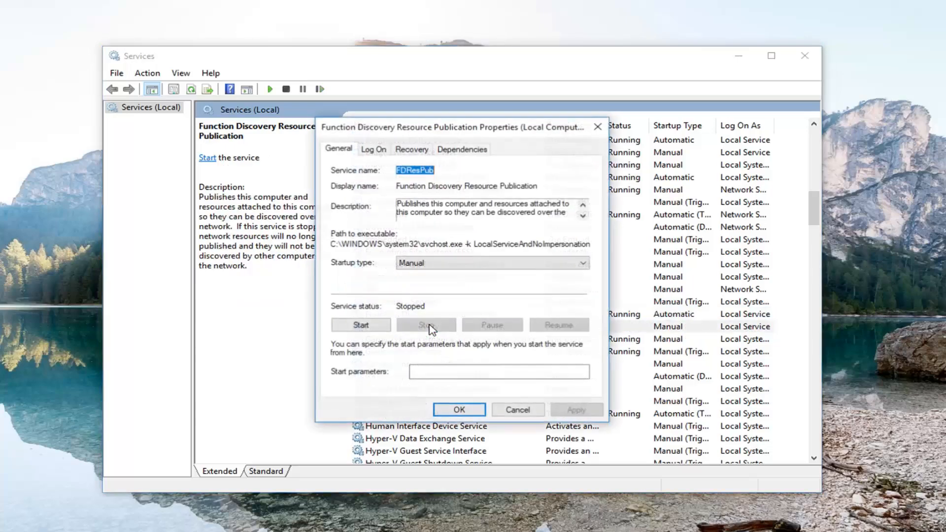
{"action": "left_click", "coordinate": [408, 263]}
{"action": "left_click", "coordinate": [424, 284]}
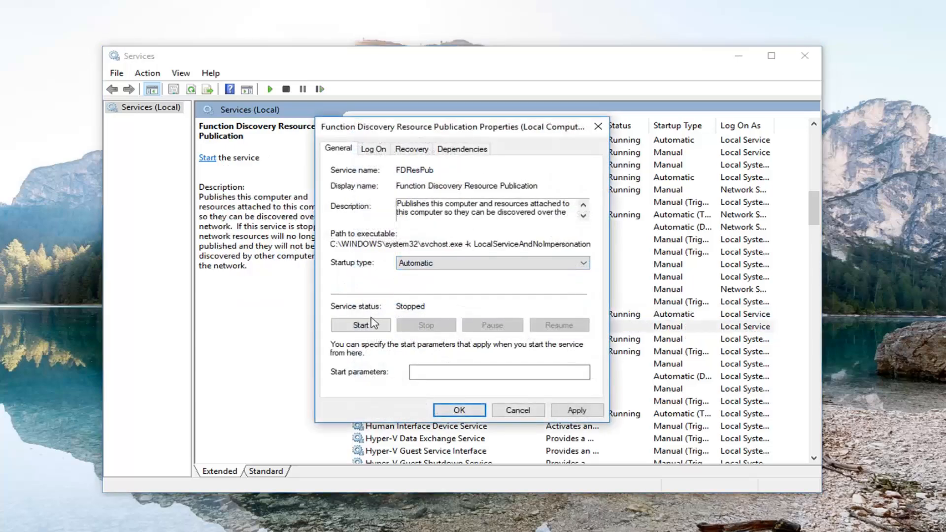
{"action": "left_click", "coordinate": [361, 325]}
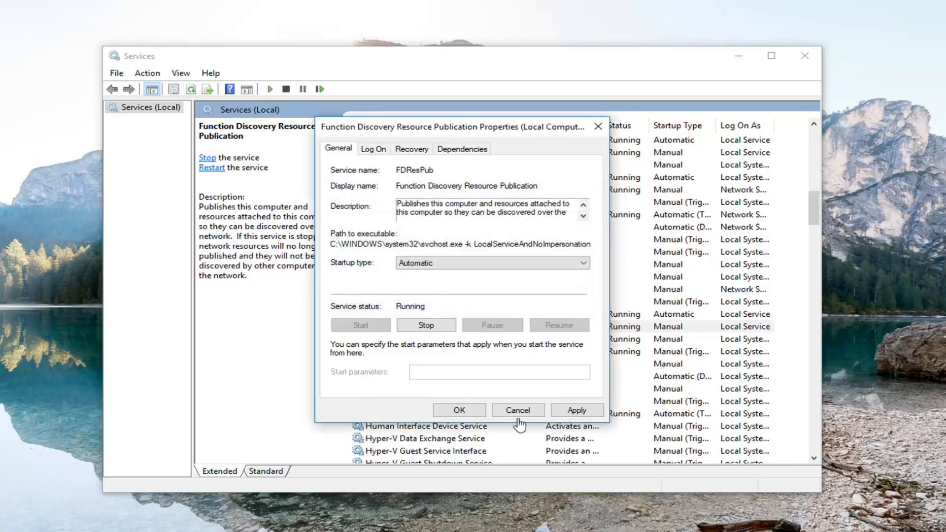
{"action": "left_click", "coordinate": [576, 410]}
{"action": "left_click", "coordinate": [458, 410]}
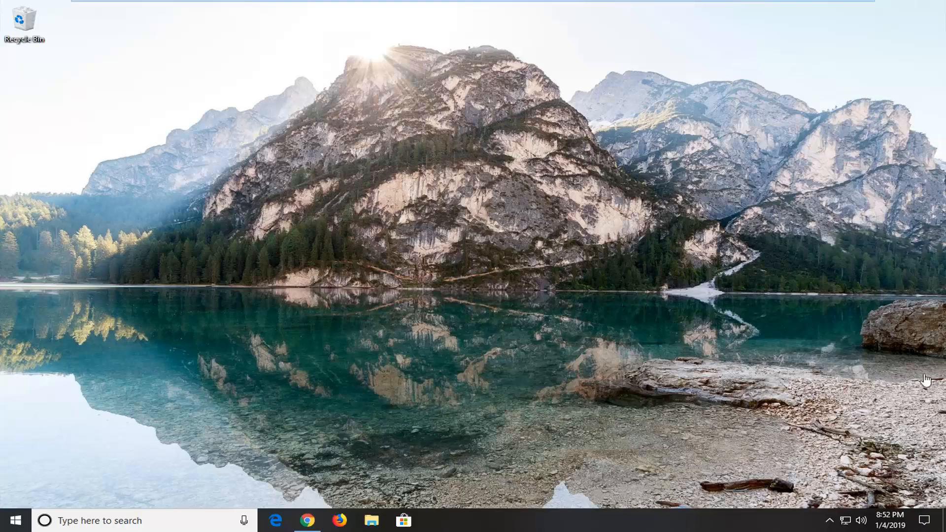
Step: Search the system for "network", open the Network status settings and show the current connection's properties
{"action": "left_click", "coordinate": [12, 525]}
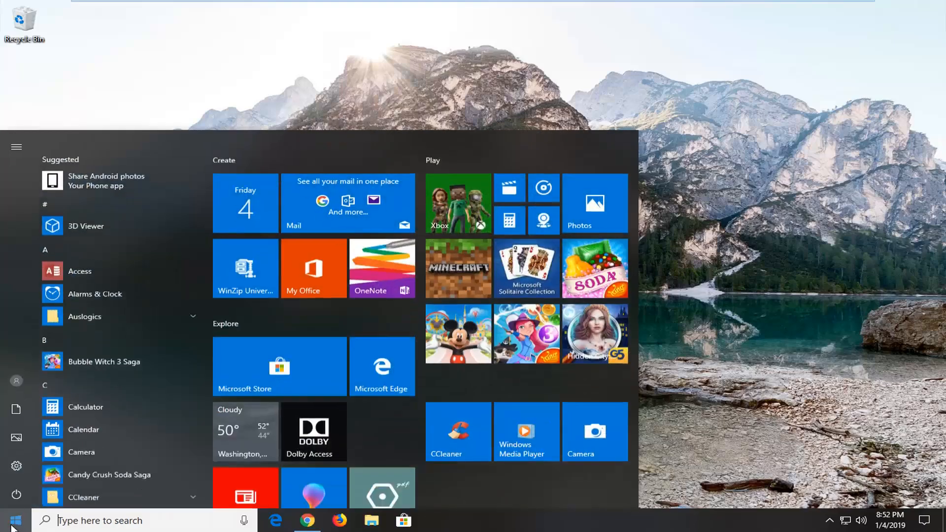
{"action": "type", "text": "network"}
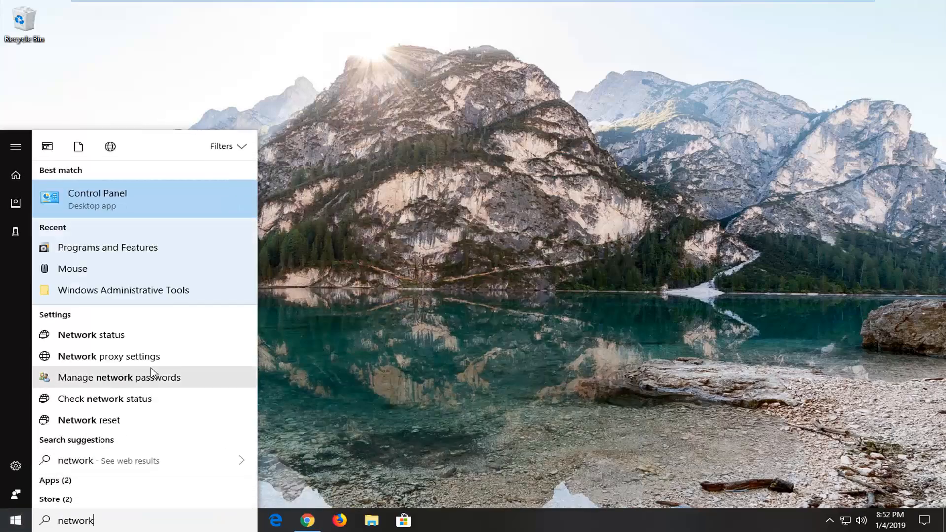
{"action": "left_click", "coordinate": [92, 336]}
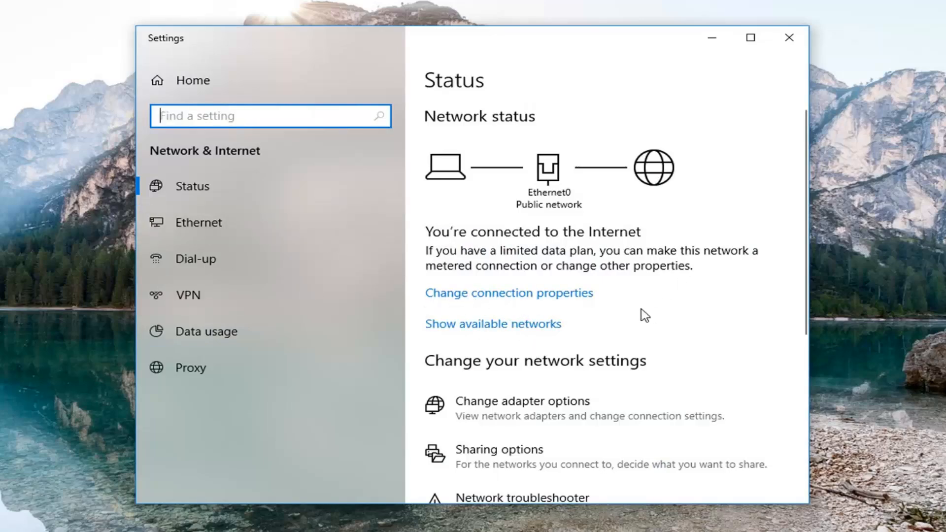
{"action": "left_click", "coordinate": [514, 294]}
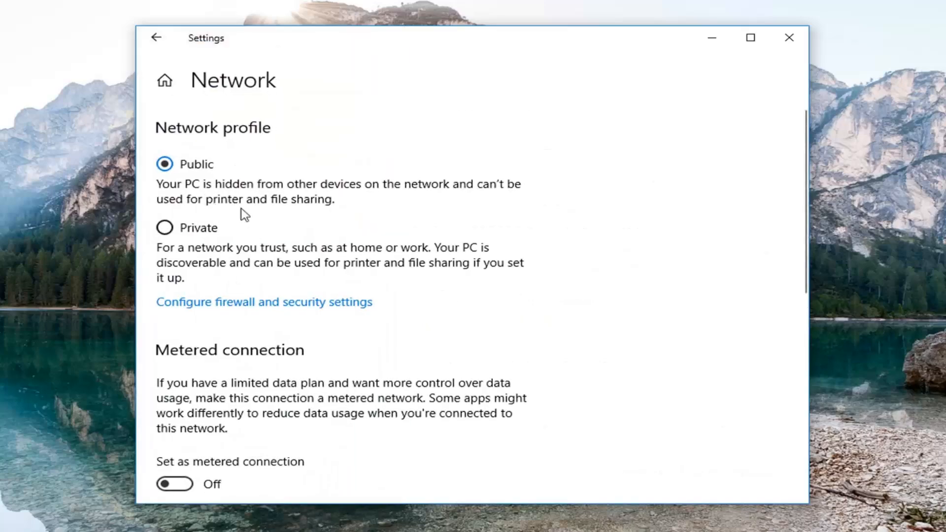
Step: Switch the connection's network profile to Private and close the Settings window
{"action": "left_click", "coordinate": [165, 228]}
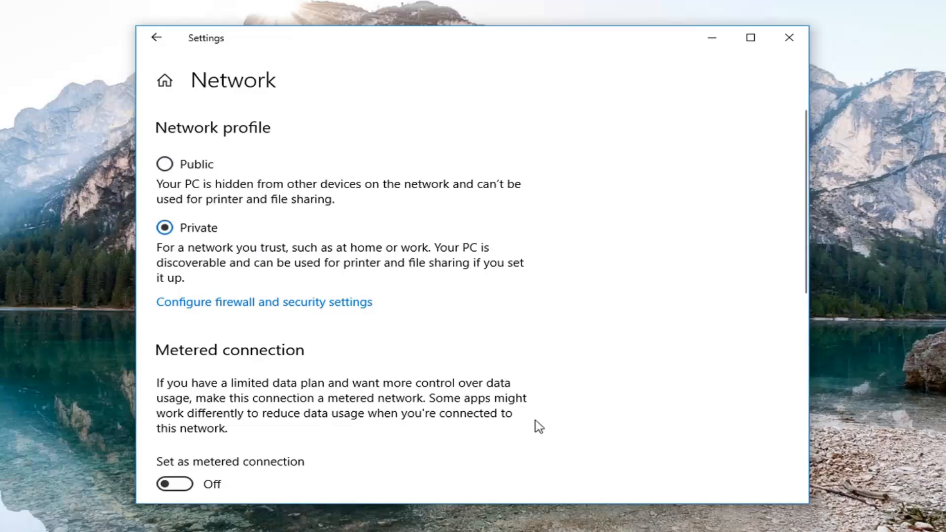
{"action": "scroll", "coordinate": [536, 427], "scroll_direction": "down", "scroll_amount": 3}
{"action": "scroll", "coordinate": [507, 429], "scroll_direction": "up", "scroll_amount": 3}
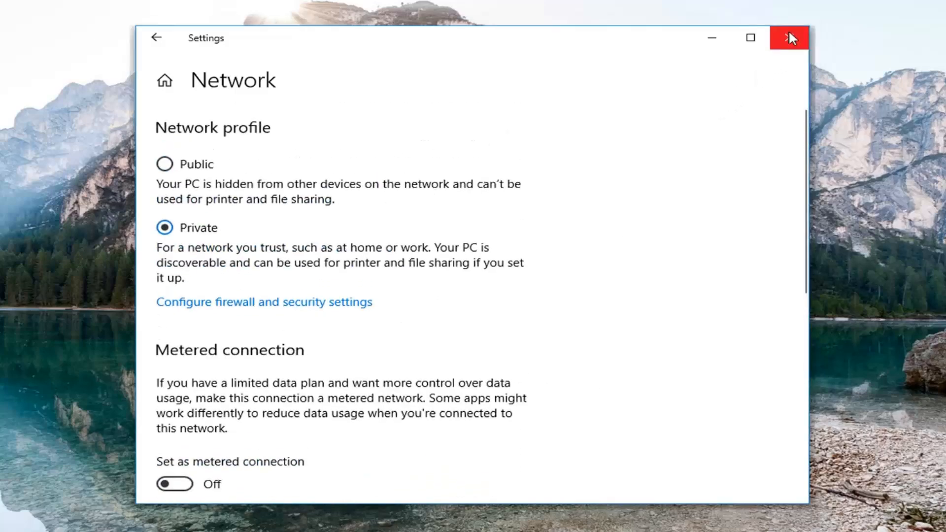
{"action": "left_click", "coordinate": [789, 37]}
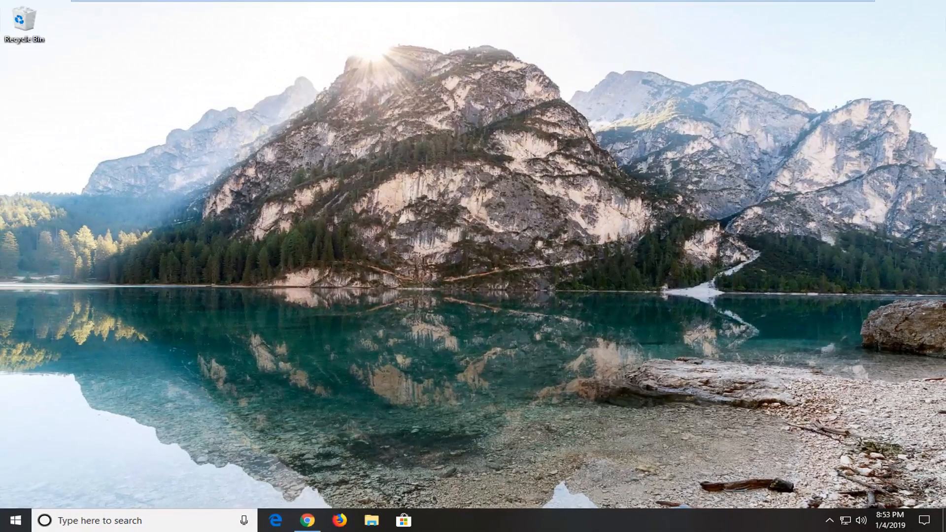
Step: Open File Explorer, check which computers appear under Network, and close the window
{"action": "left_click", "coordinate": [366, 522]}
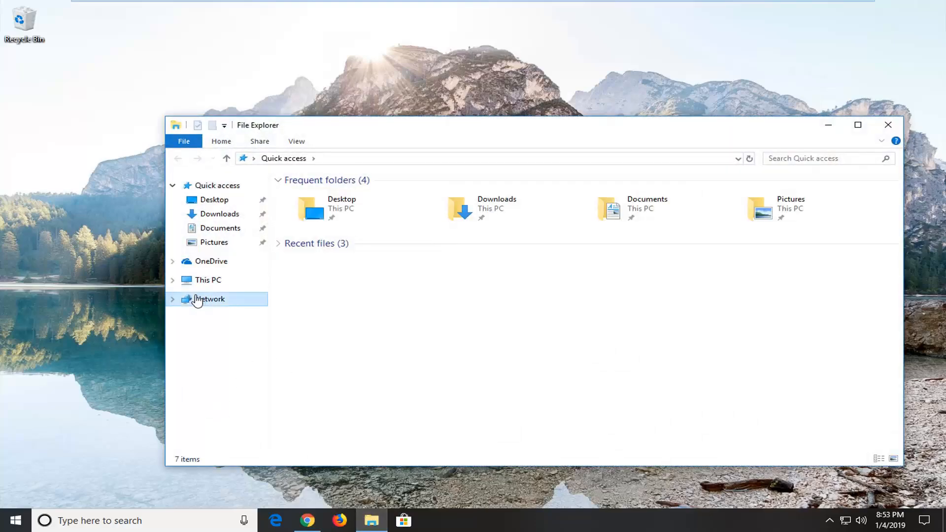
{"action": "left_click", "coordinate": [182, 299]}
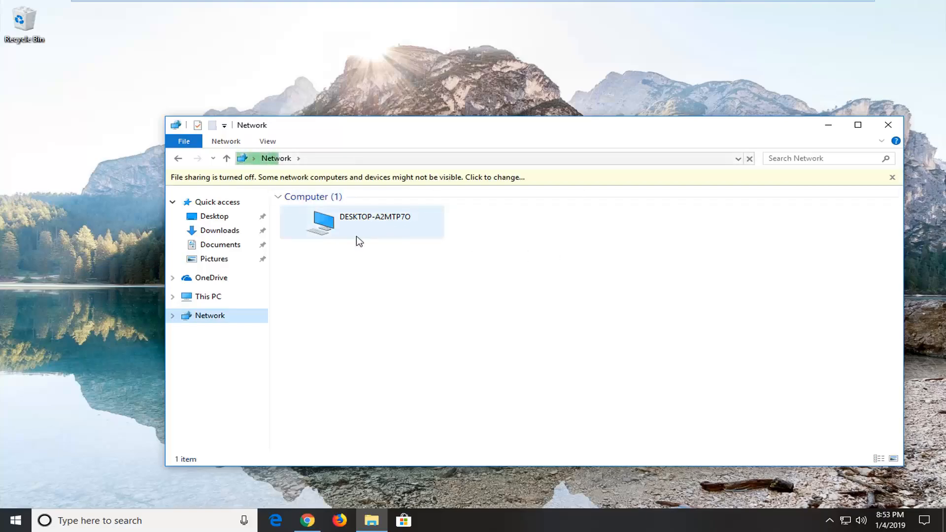
{"action": "left_click", "coordinate": [889, 126]}
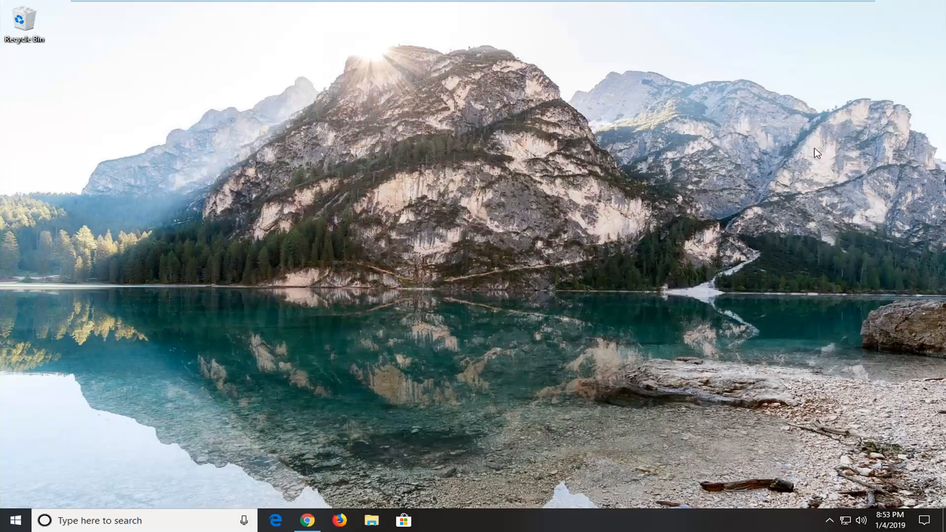